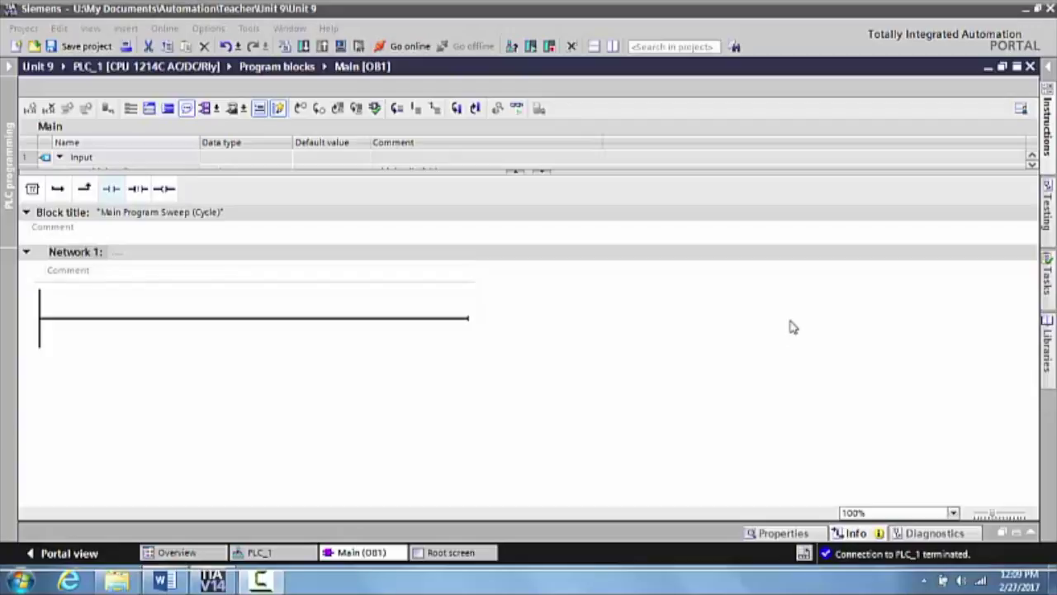
Insert a normally open contact on Network 1's empty rung.
left_click(43, 324)
left_click(43, 325)
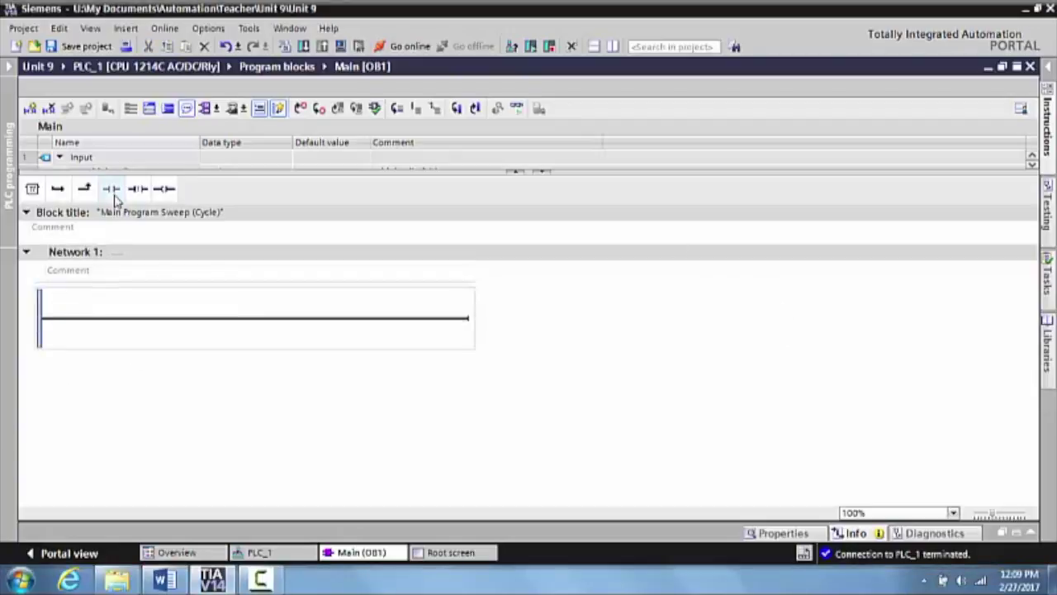
left_click(111, 189)
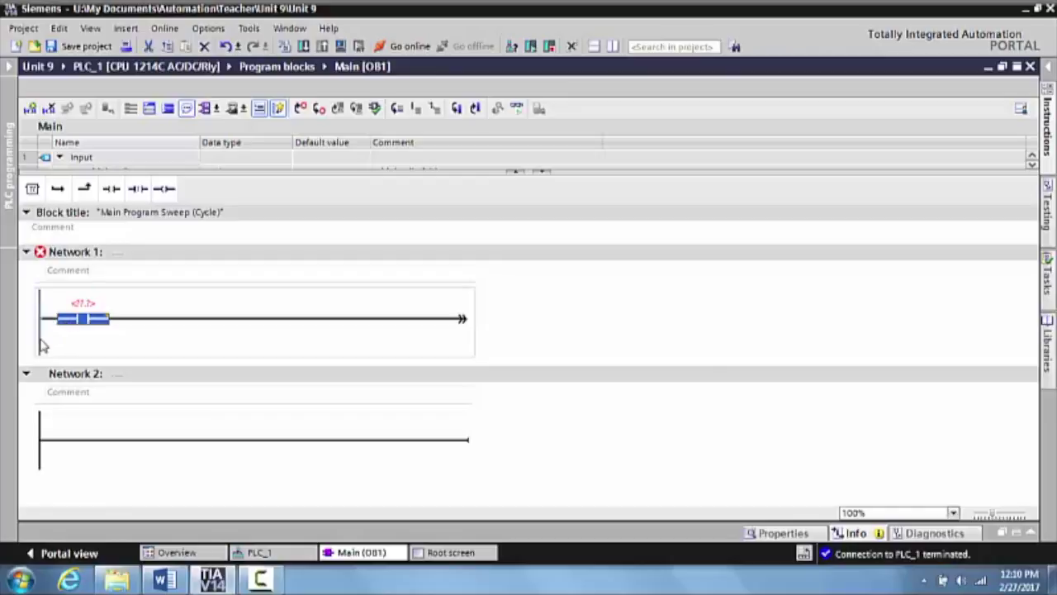
Open a parallel branch from Network 1's left power rail below the contact.
left_click(40, 342)
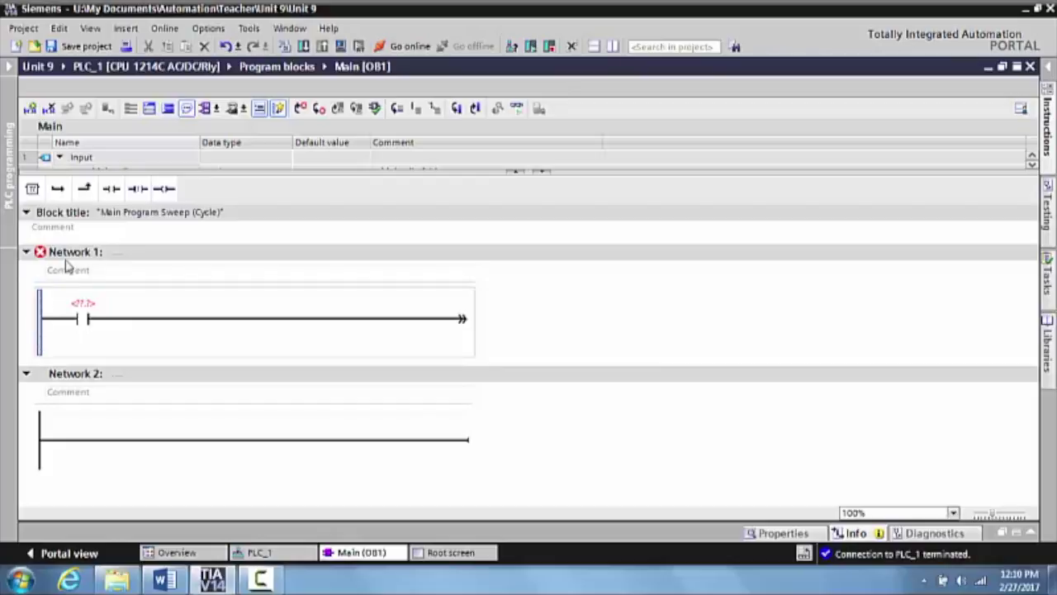
left_click(58, 190)
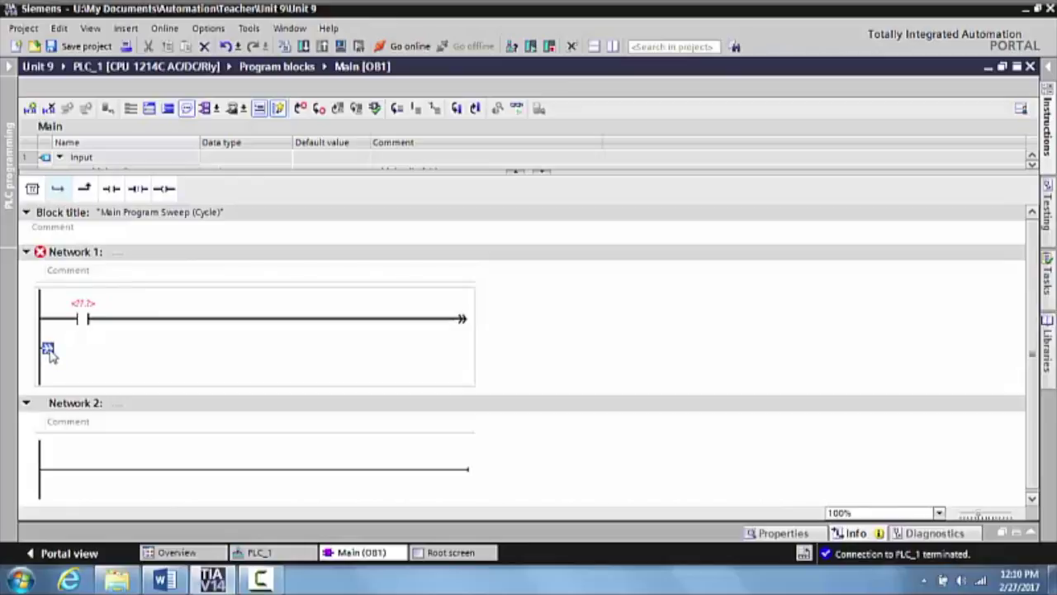
mouse_move(48, 351)
left_mouse_down()
mouse_move(74, 353)
mouse_move(48, 351)
left_mouse_up()
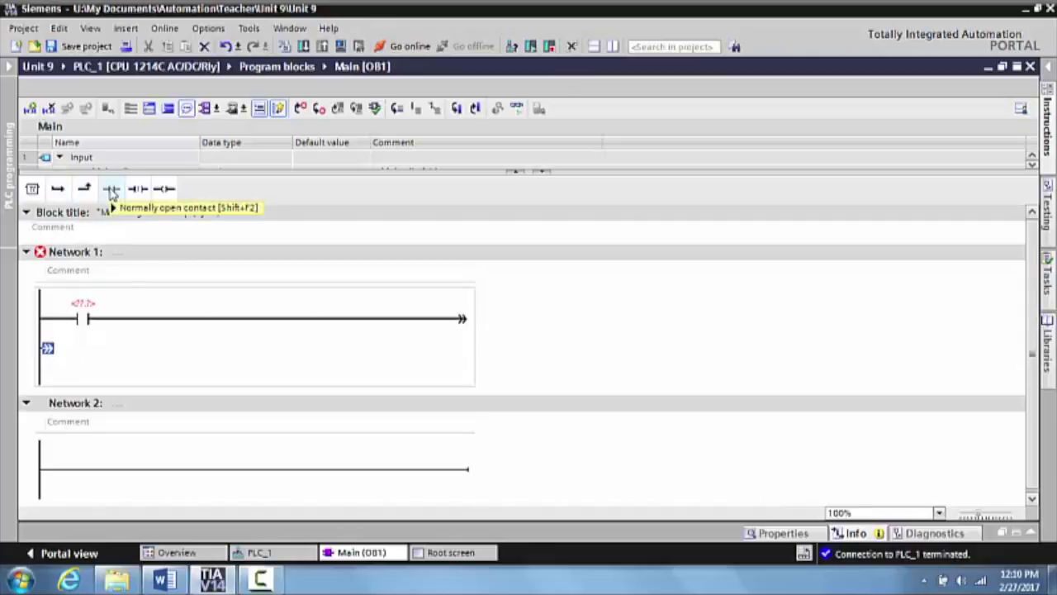
Add a second normally open contact on the branch, join it after the first contact, and add an output coil.
left_click(112, 191)
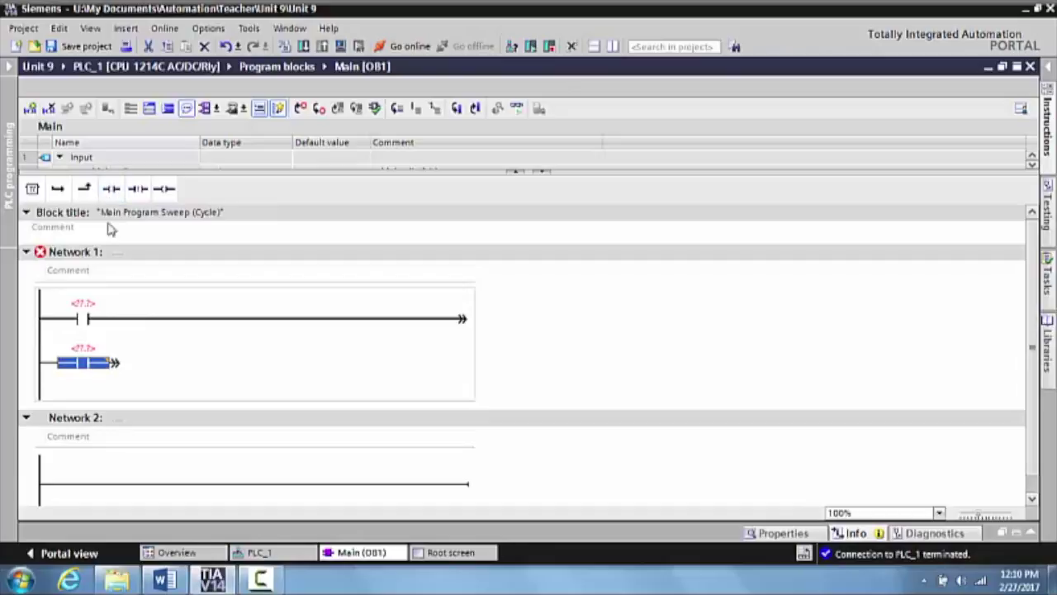
left_click_drag(91, 372, 289, 330)
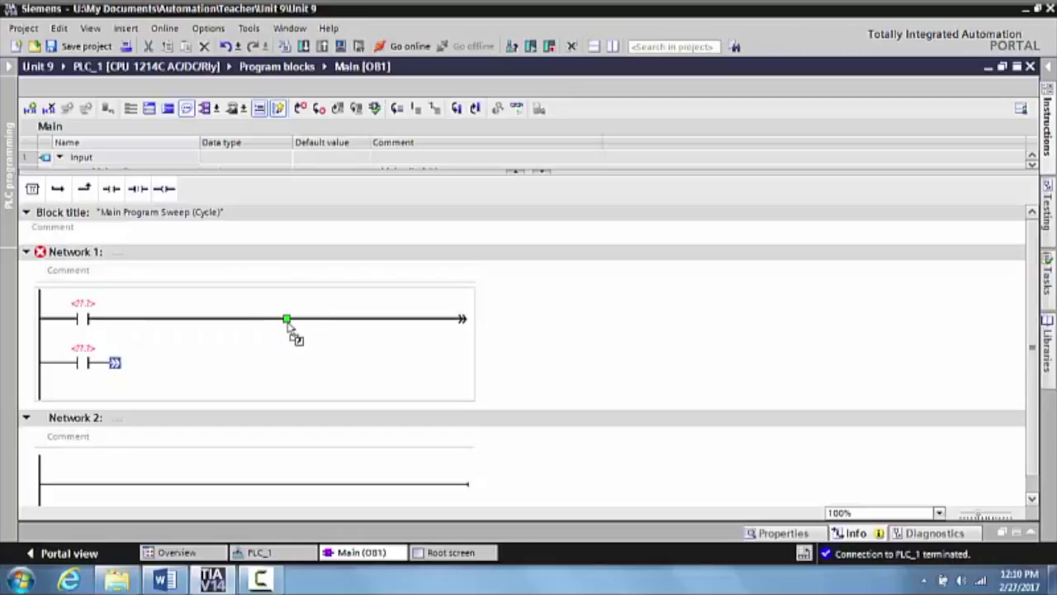
left_click_drag(289, 331, 288, 323)
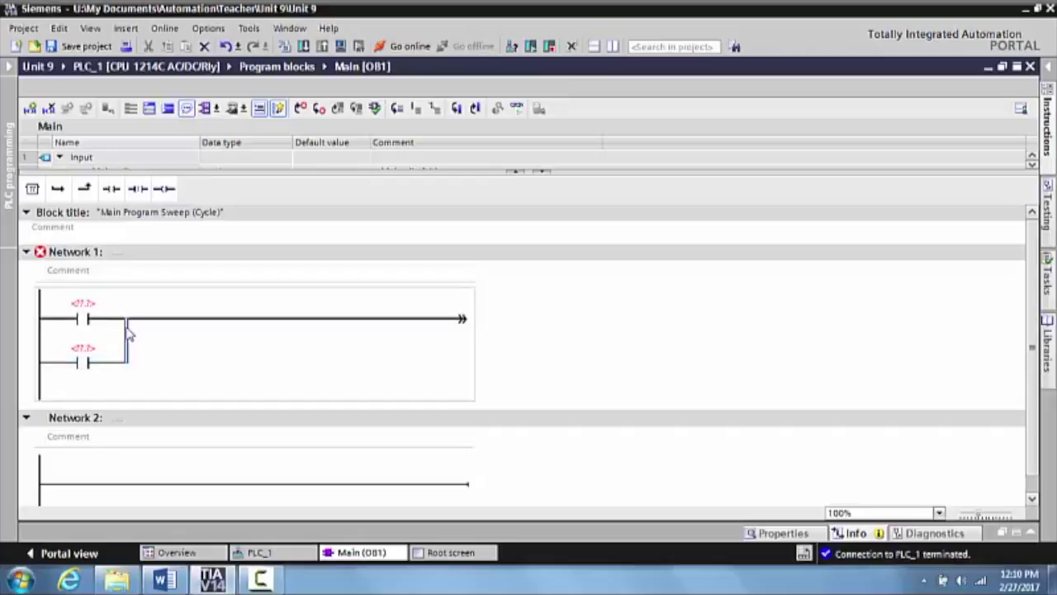
left_click(164, 190)
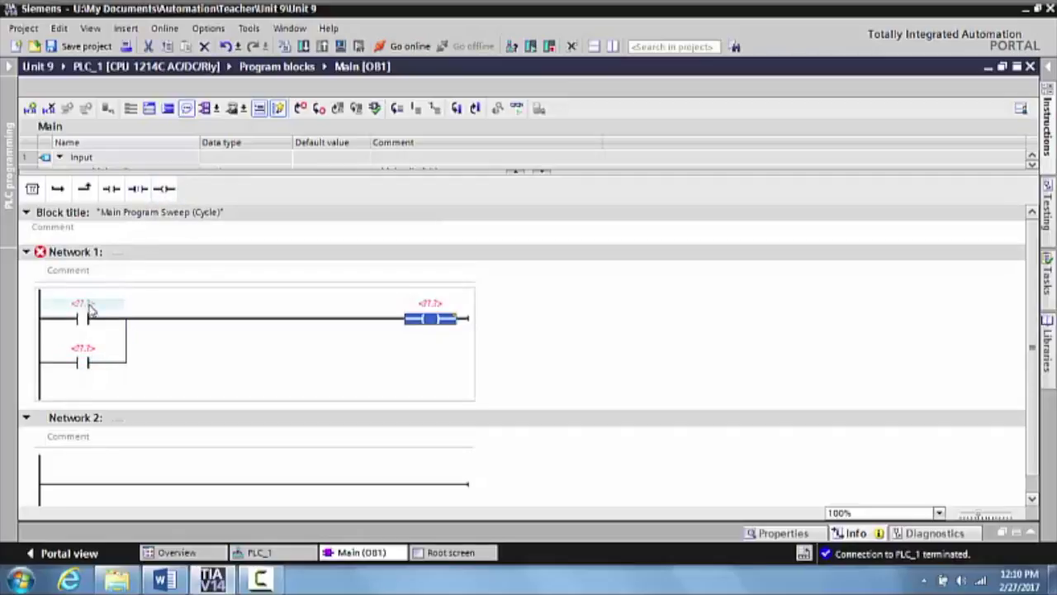
Open the first contact's blank operand for entry.
left_click(92, 305)
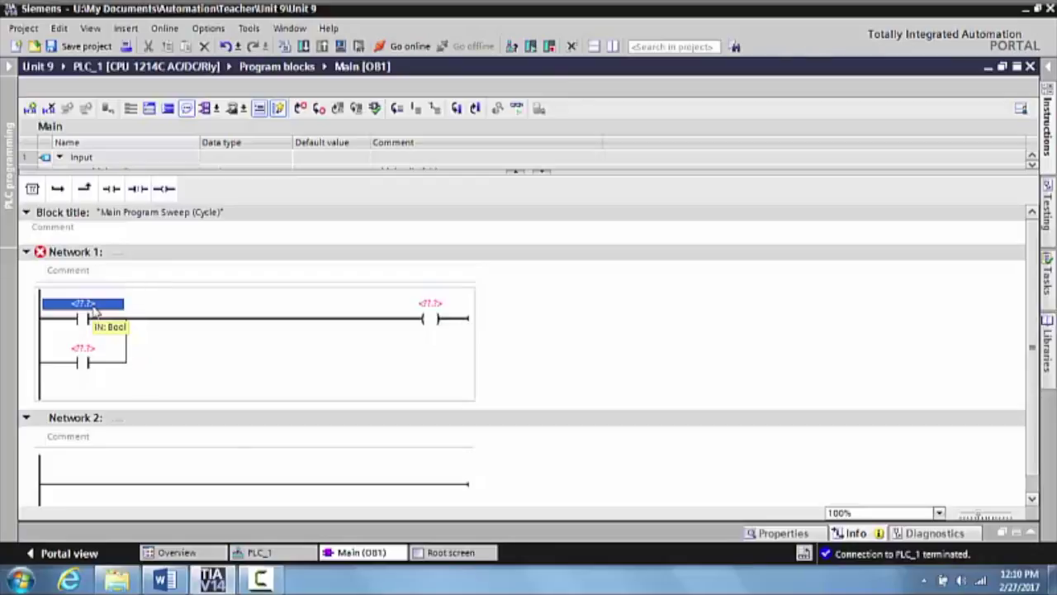
Address the parallel contacts as Left Green PB and Left Yellow PB.
type("lef")
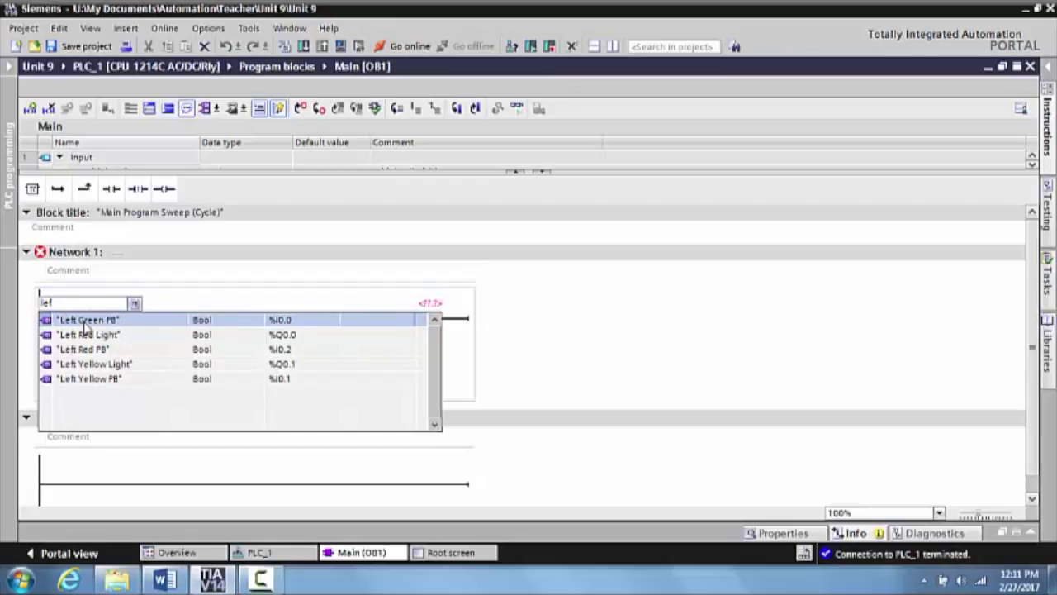
left_click(84, 322)
left_click_drag(111, 189, 93, 359)
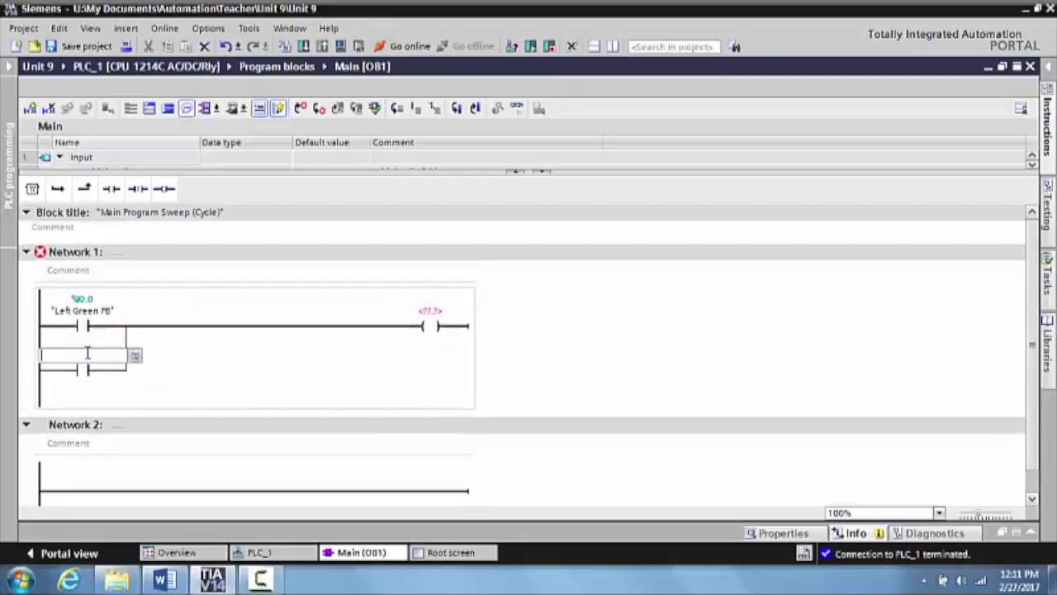
type("left")
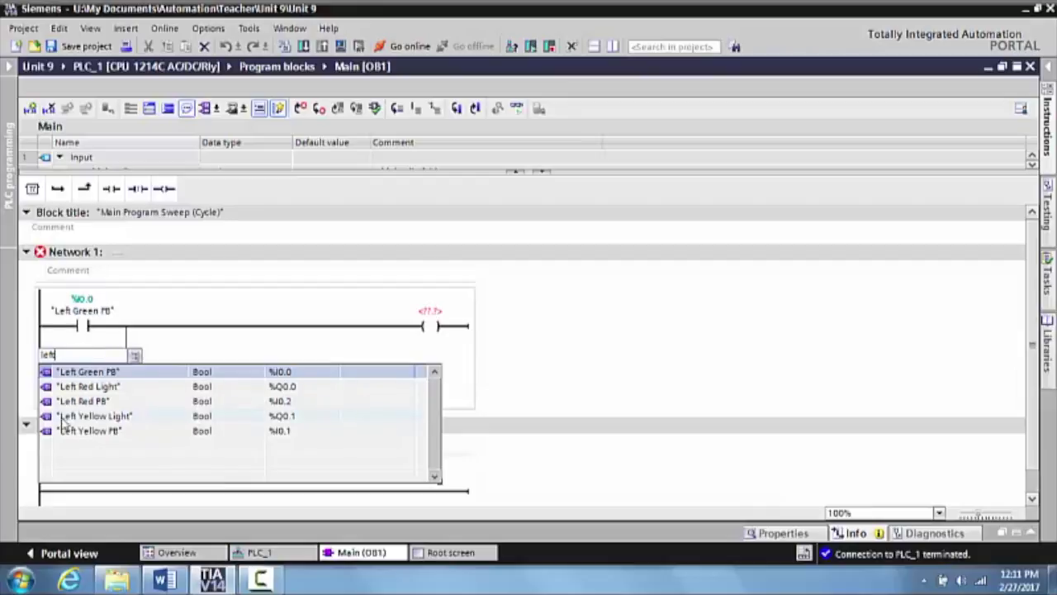
left_click(80, 432)
key("Return")
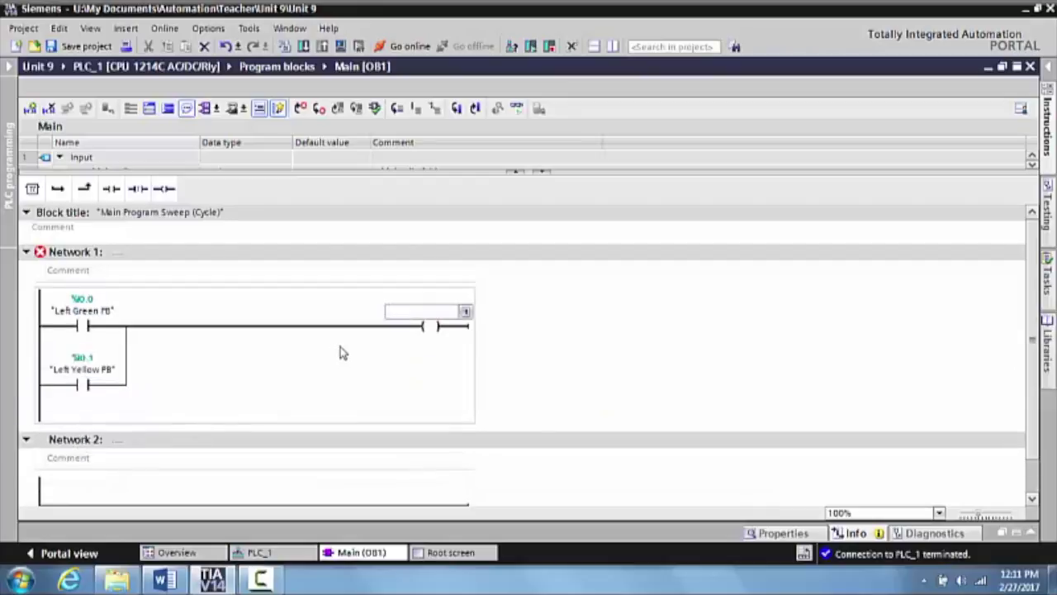
Address the coil as Left Yellow Light and ask to switch the PLC to STOP.
type("lef")
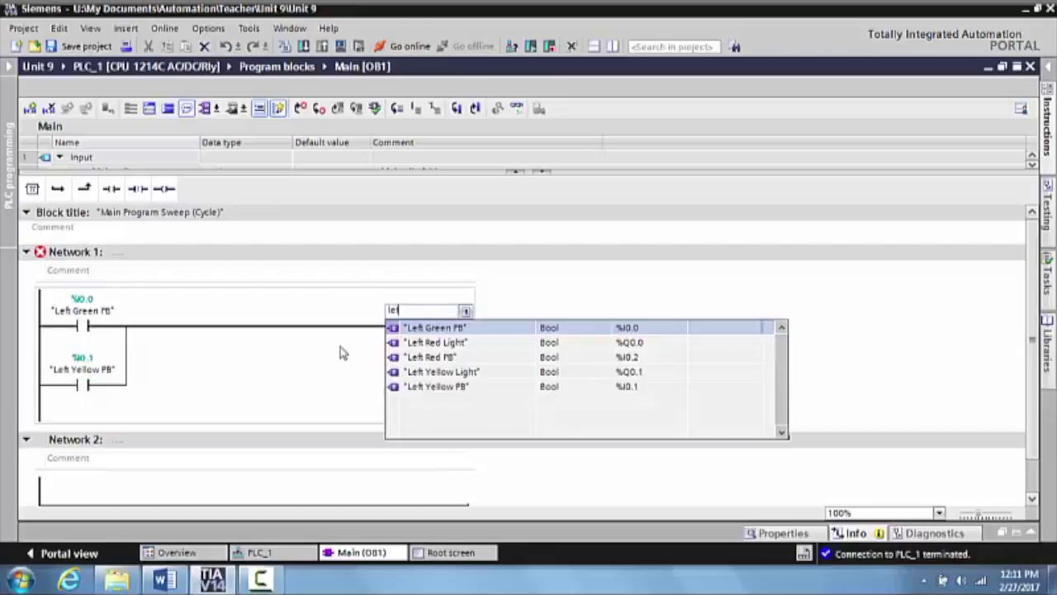
left_click(460, 372)
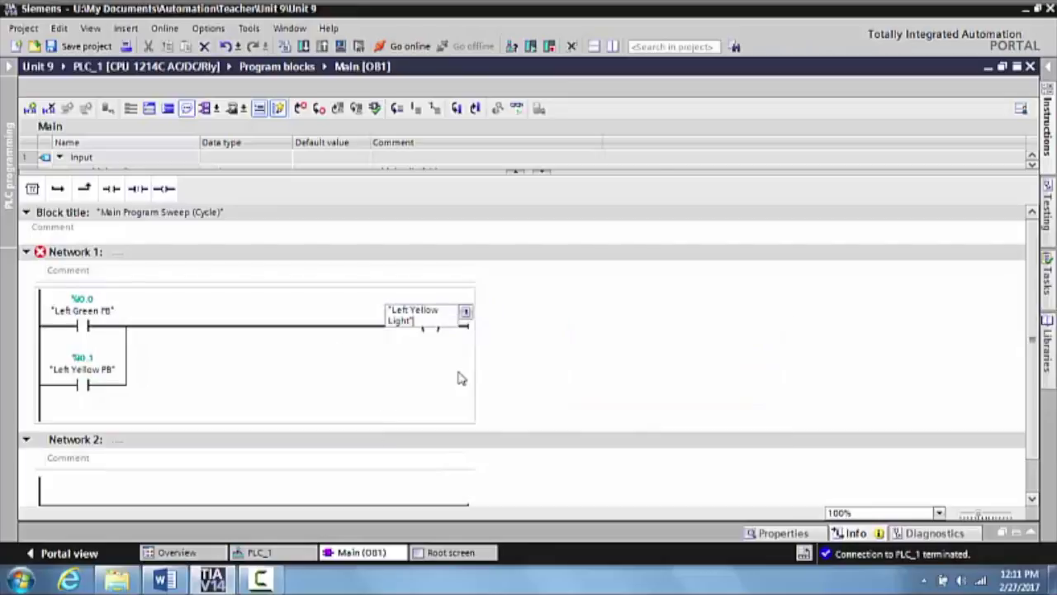
key("Return")
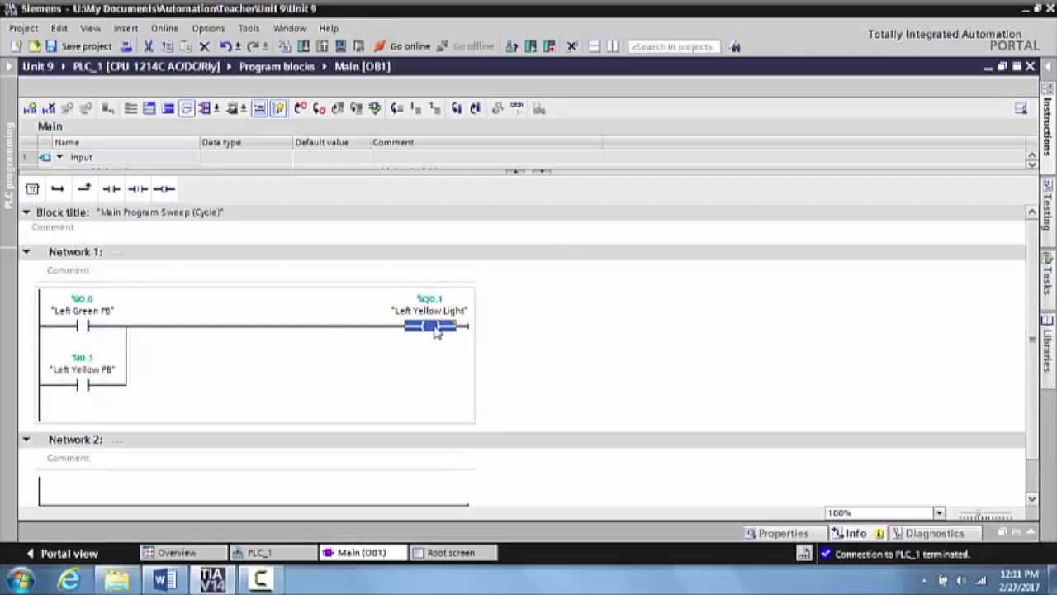
left_click(549, 45)
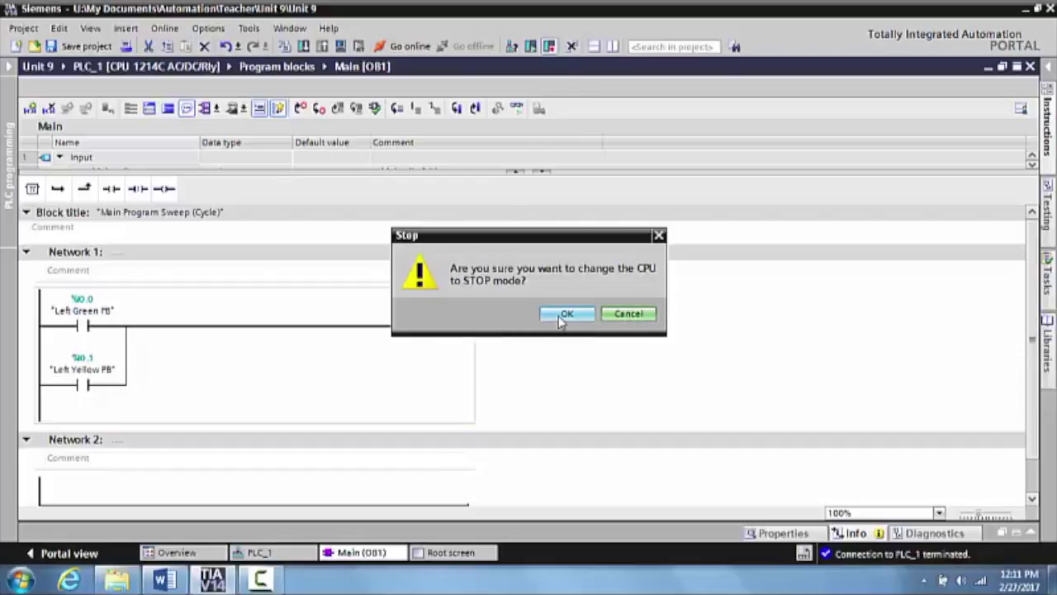
Stop the CPU and download the Main block to PLC_1, overwriting the existing block.
left_click(565, 315)
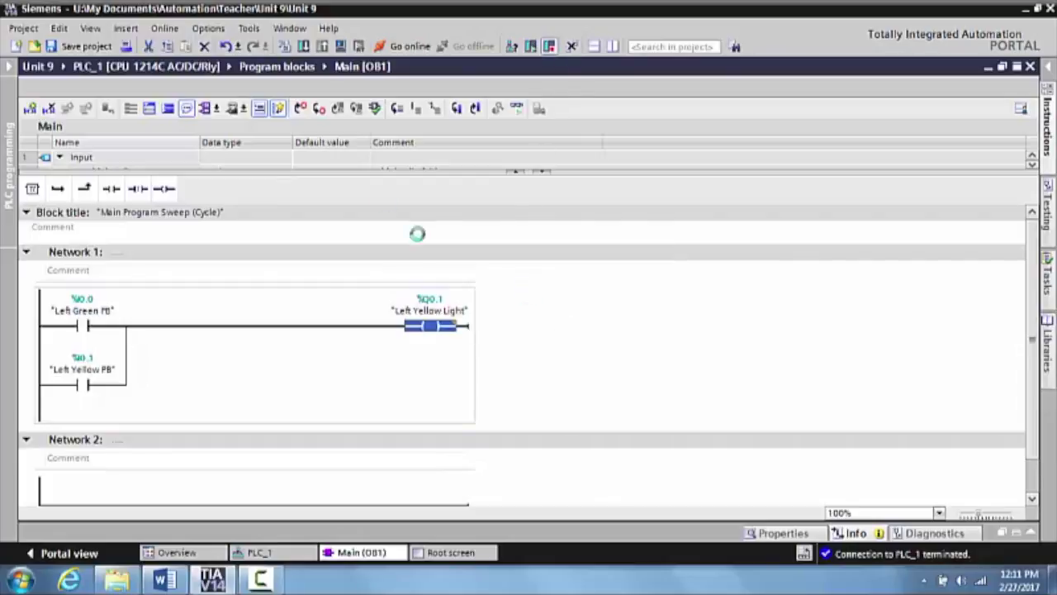
left_click(304, 47)
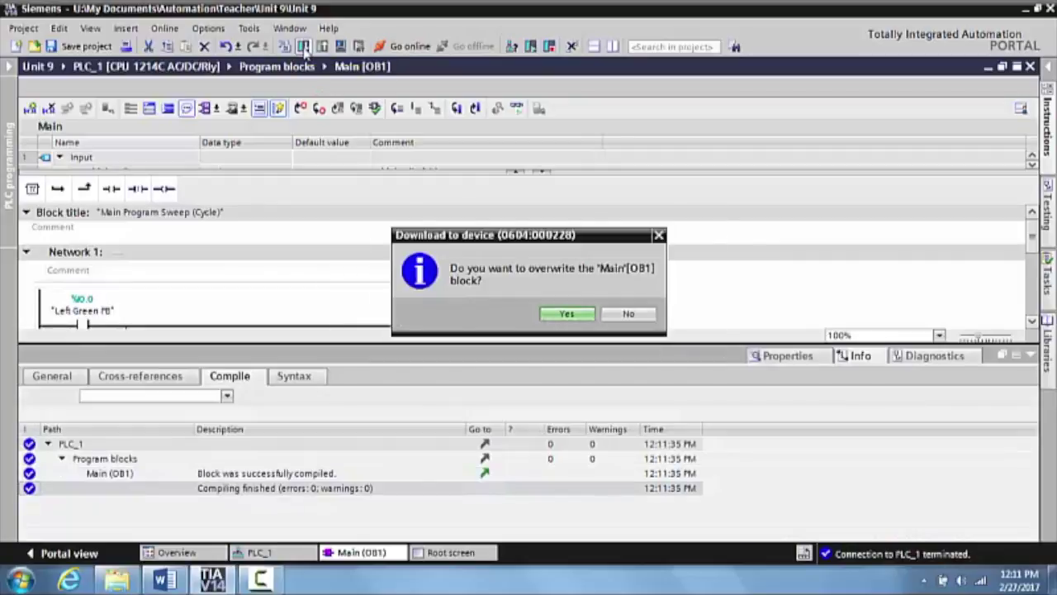
left_click(567, 314)
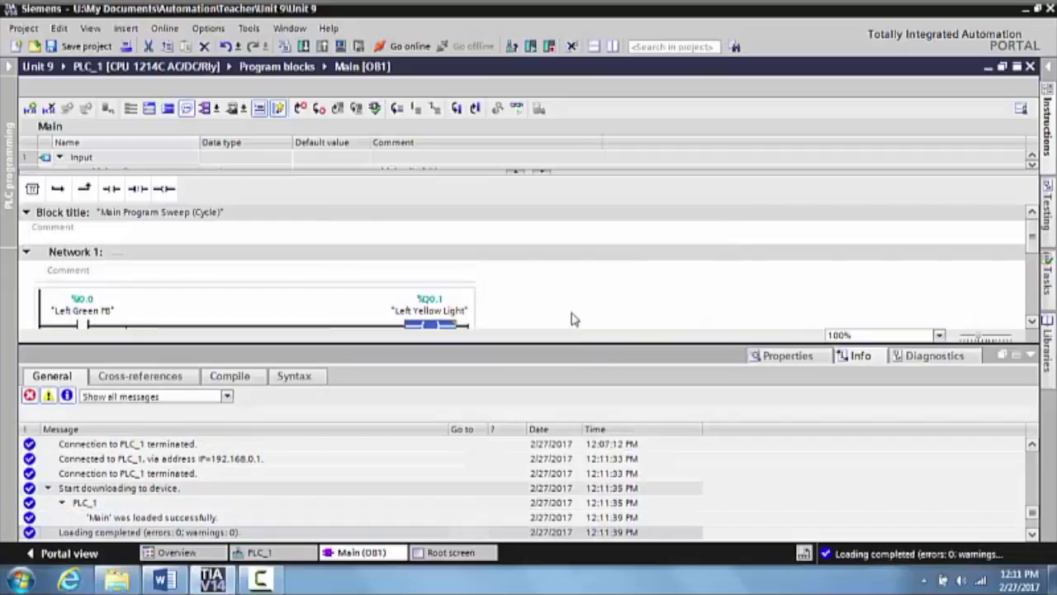
left_click(1033, 356)
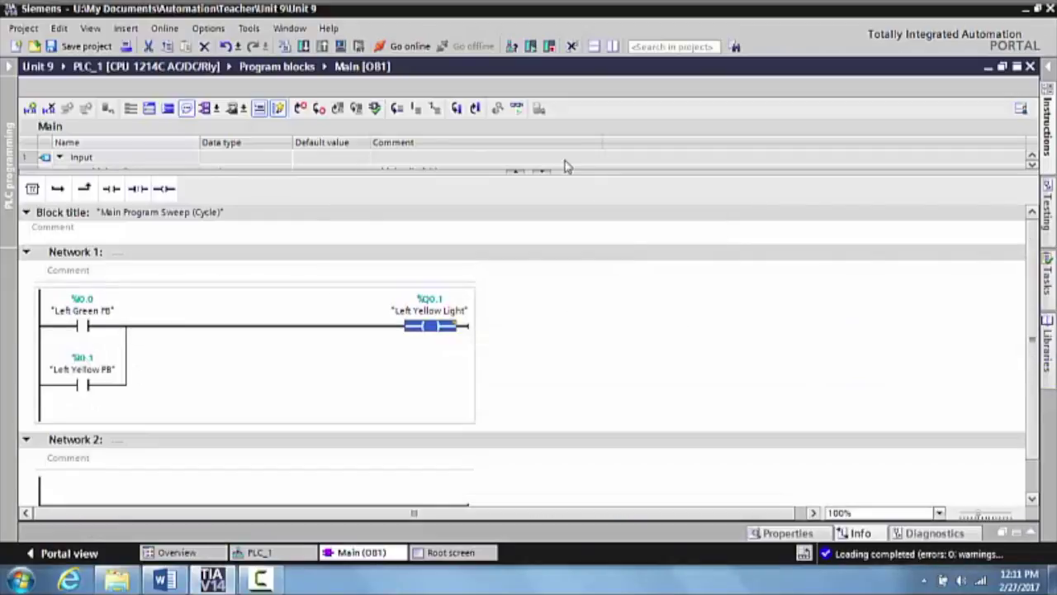
Monitor Network 1 online on the PLC, then go offline.
left_click(516, 109)
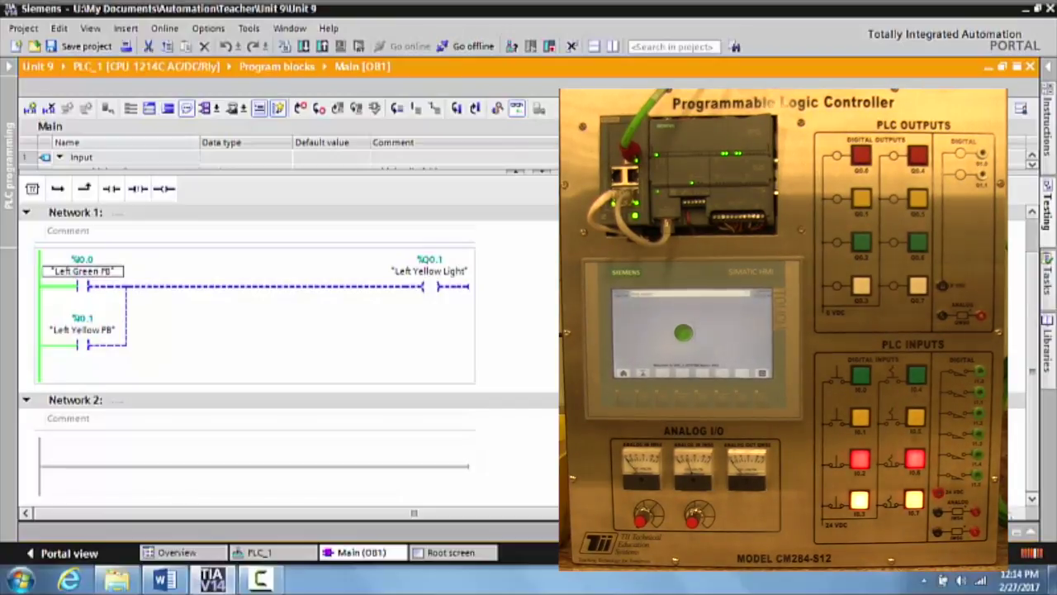
left_click(474, 46)
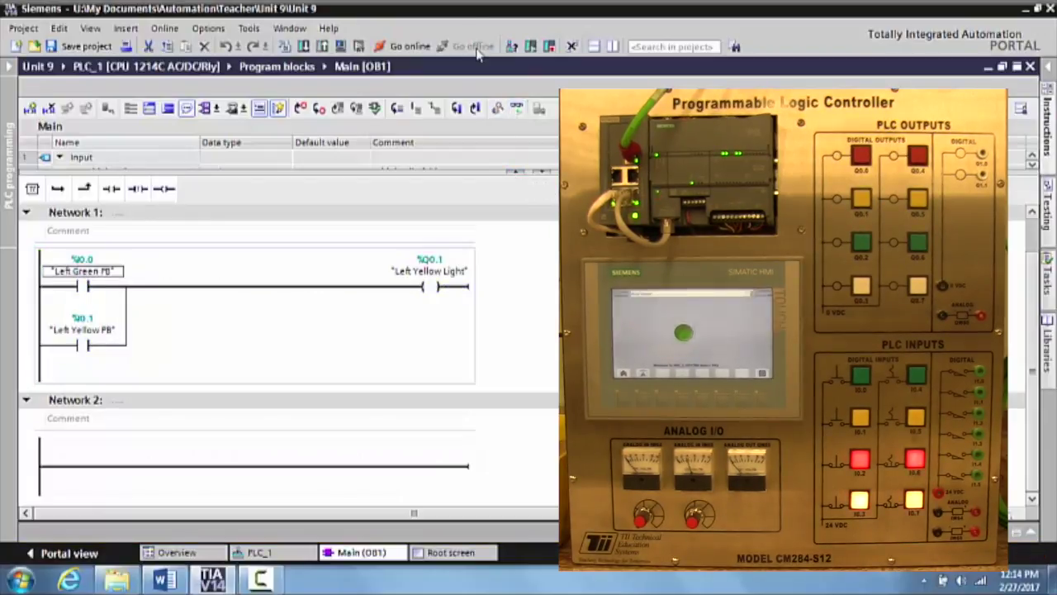